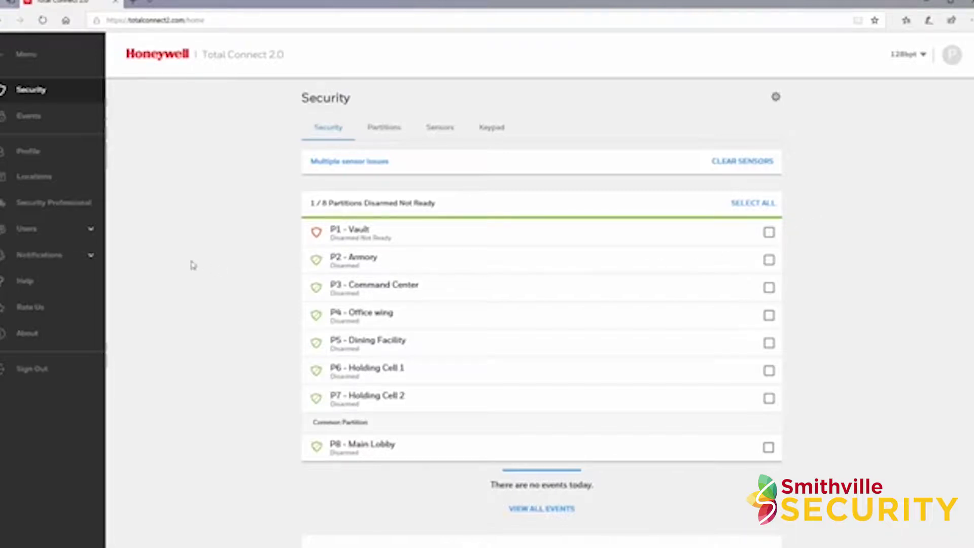
# Expand Notifications in the sidebar and go to the empty Schedules page.
pyautogui.click(93, 259)
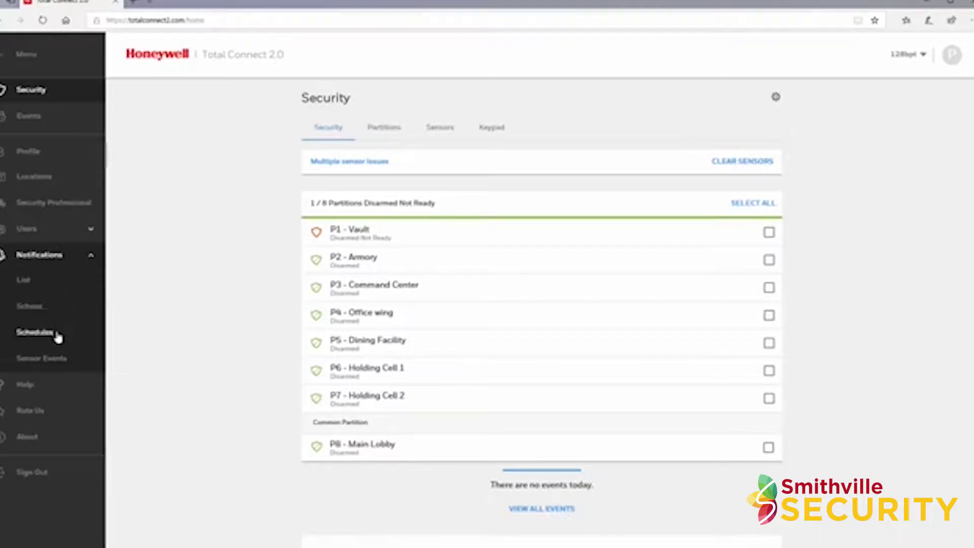
pyautogui.click(35, 332)
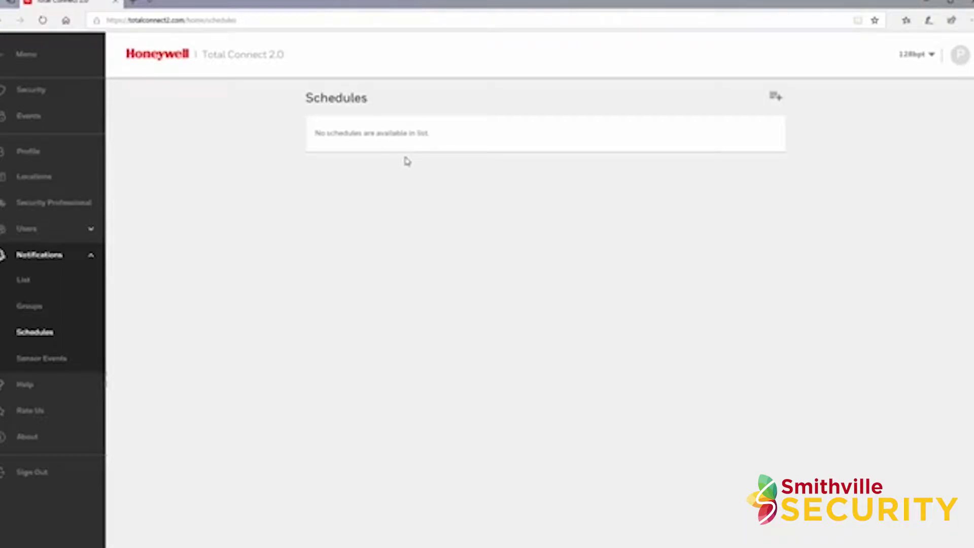
# Add a schedule named 'Notification Schedule' for Weekdays, 8:00 AM to 10:00 PM, and confirm it.
pyautogui.click(776, 98)
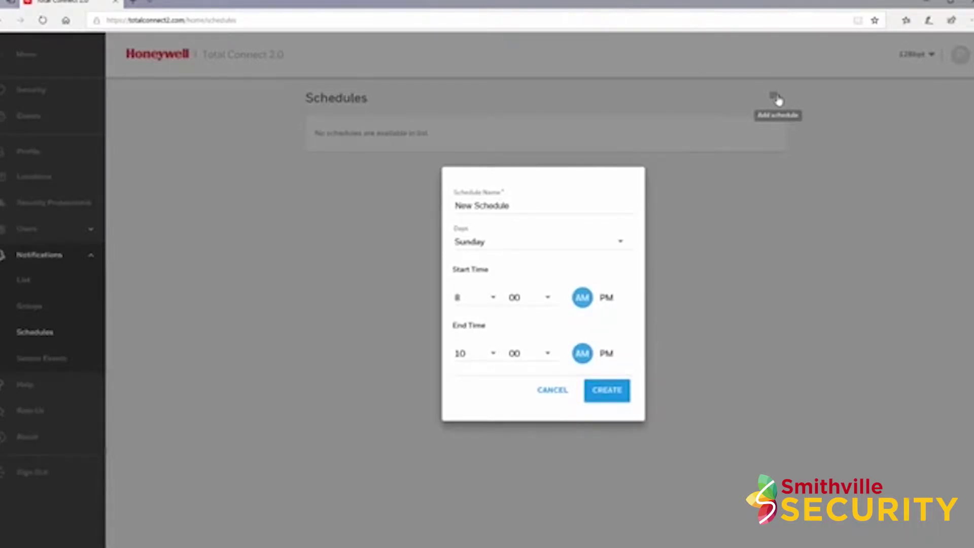
pyautogui.click(521, 204)
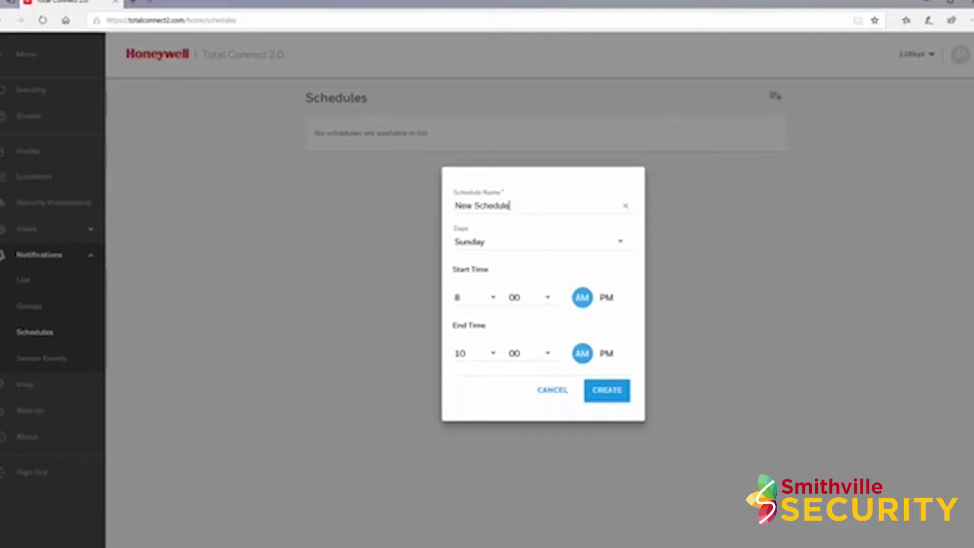
pyautogui.moveTo(521, 205); pyautogui.dragTo(441, 209)
pyautogui.write('Notification Schedule')
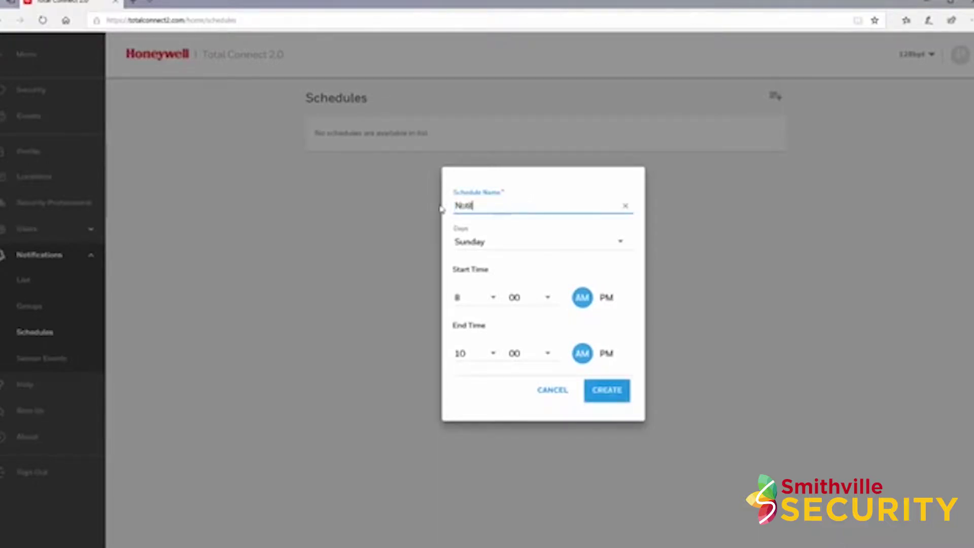
pyautogui.click(621, 243)
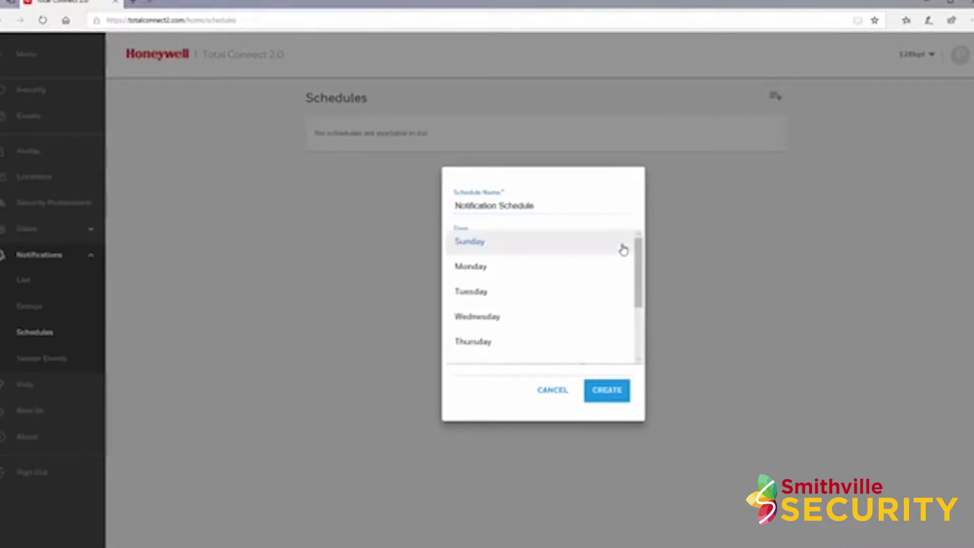
pyautogui.moveTo(637, 263); pyautogui.dragTo(637, 311)
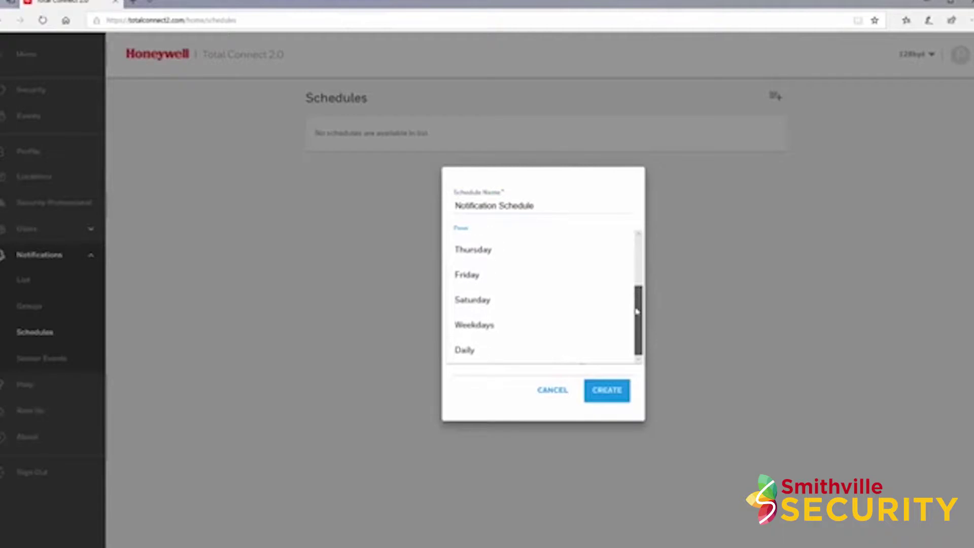
pyautogui.click(615, 327)
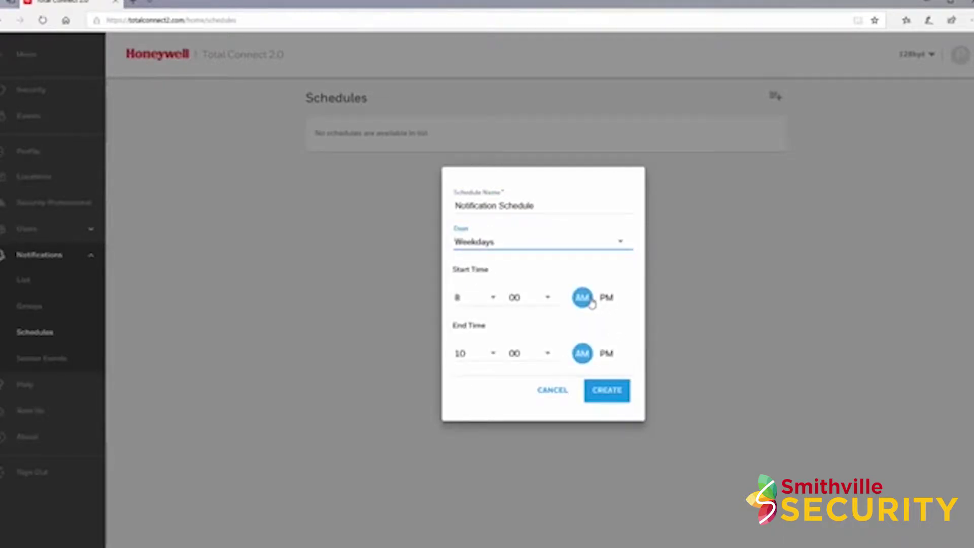
pyautogui.click(606, 353)
pyautogui.click(605, 395)
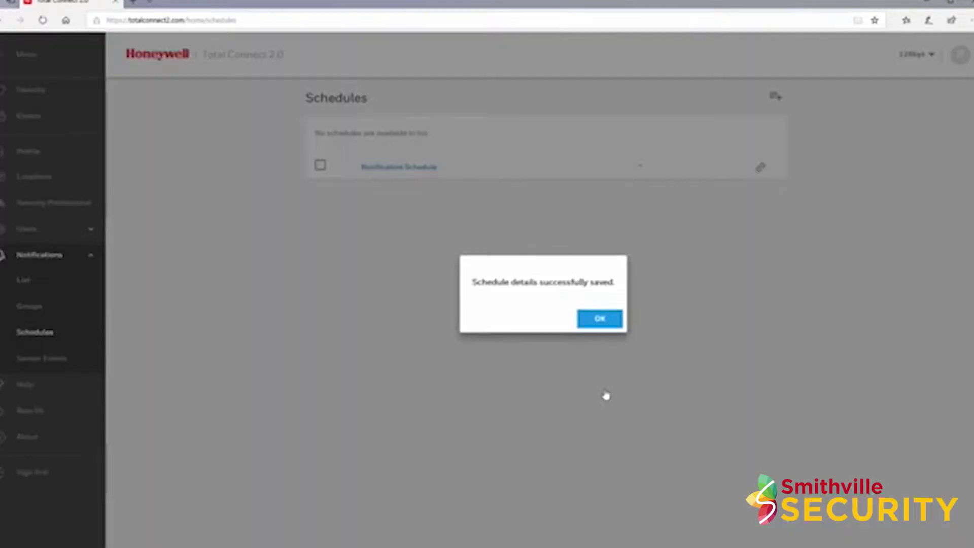
pyautogui.click(596, 327)
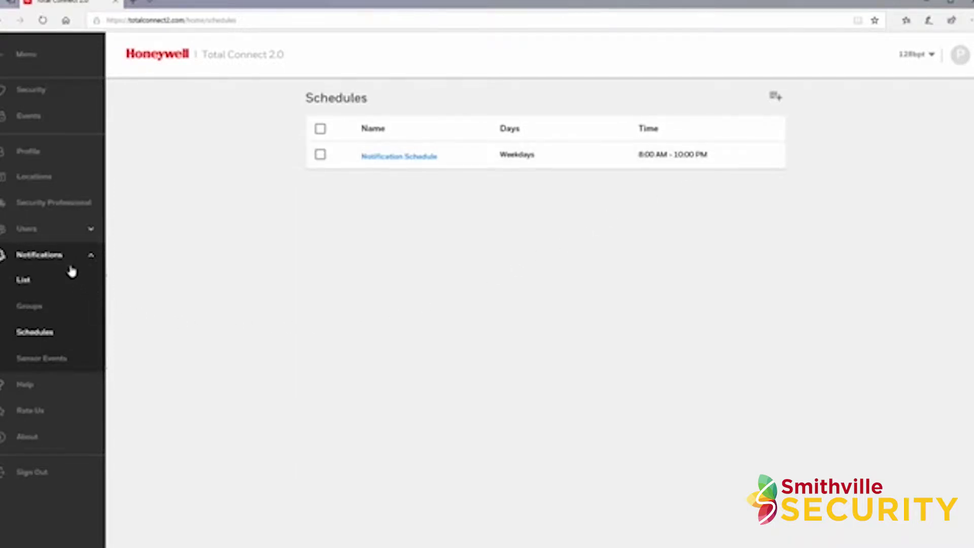
# On the Groups page, start a new notification group named 'Schedule Group'.
pyautogui.click(44, 308)
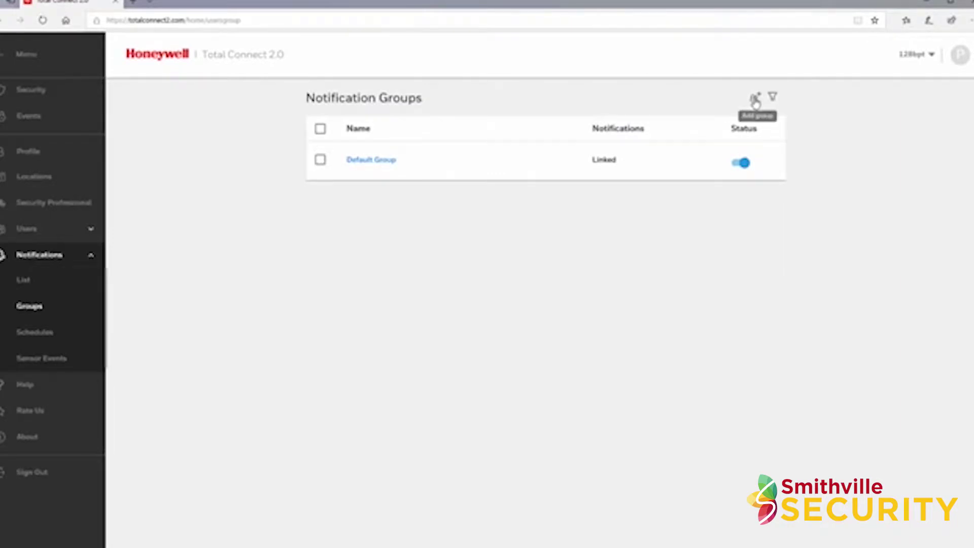
pyautogui.click(755, 100)
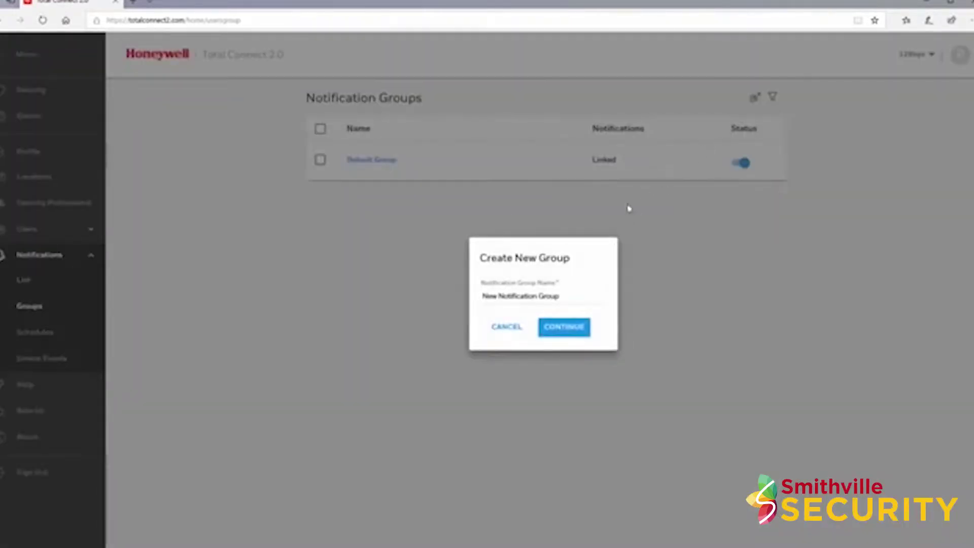
pyautogui.tripleClick(569, 295)
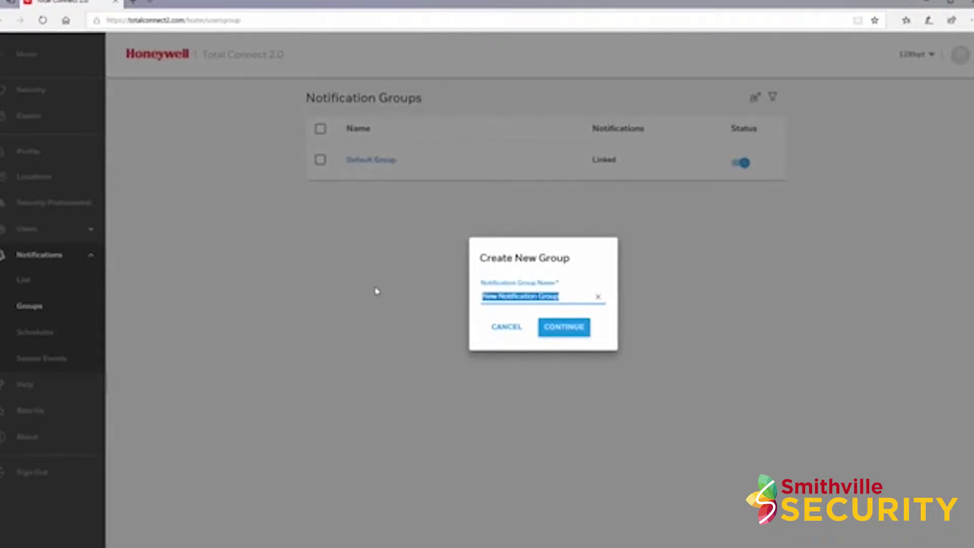
pyautogui.write('Sched')
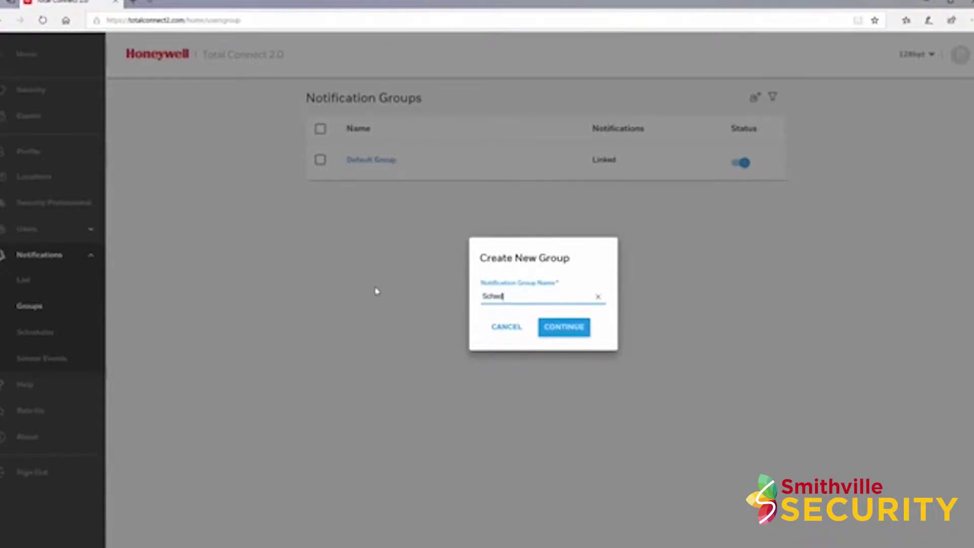
pyautogui.write('ule Group')
pyautogui.click(556, 332)
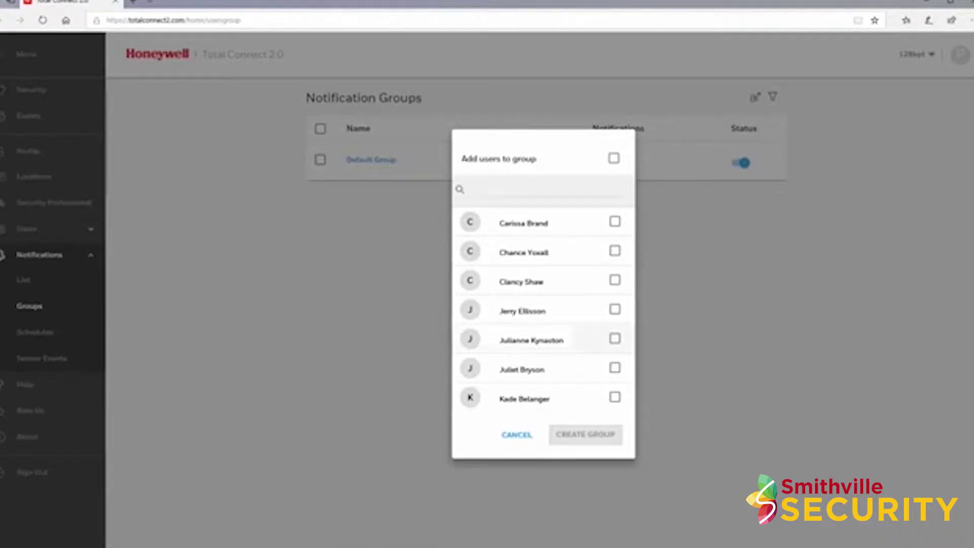
# Add three users to the group, create it, and return to the notifications list.
pyautogui.click(615, 222)
pyautogui.click(615, 250)
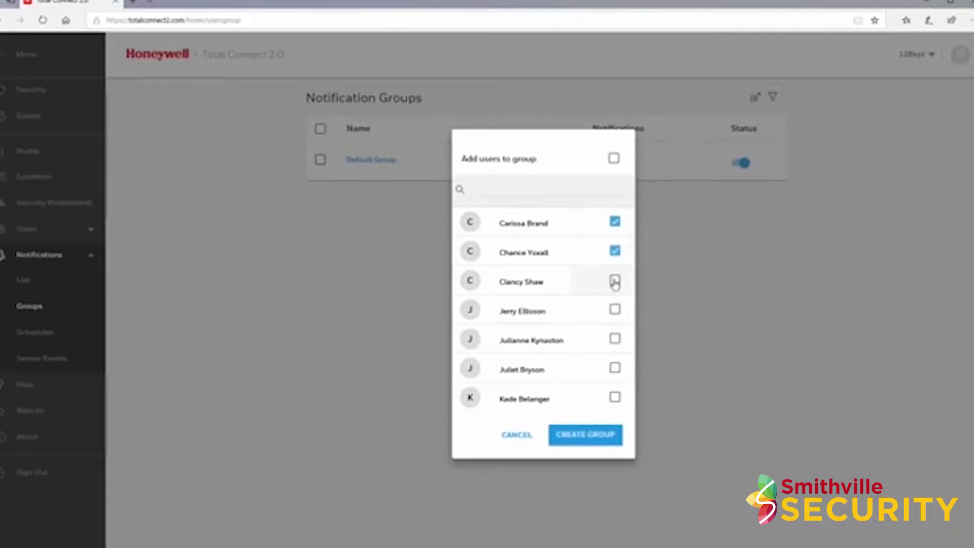
pyautogui.click(614, 282)
pyautogui.click(604, 439)
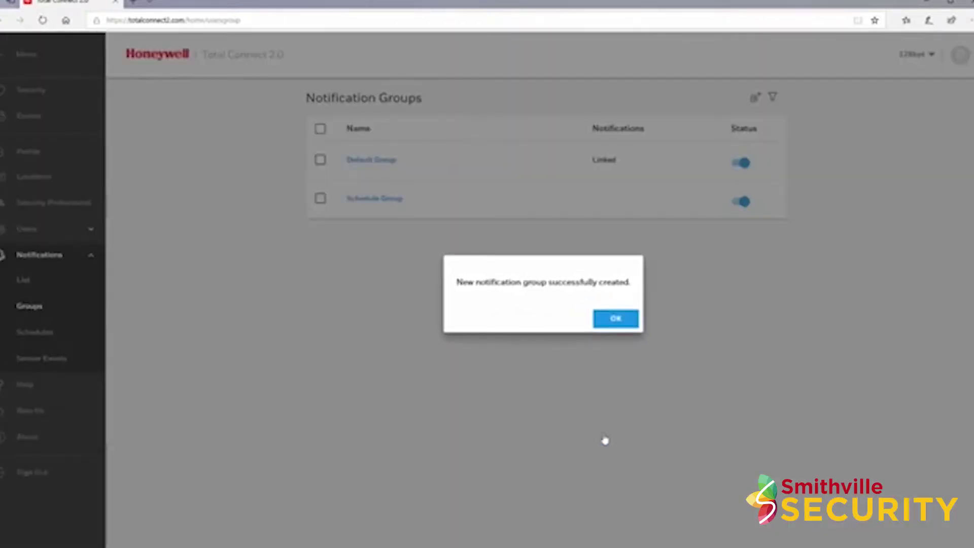
pyautogui.click(631, 322)
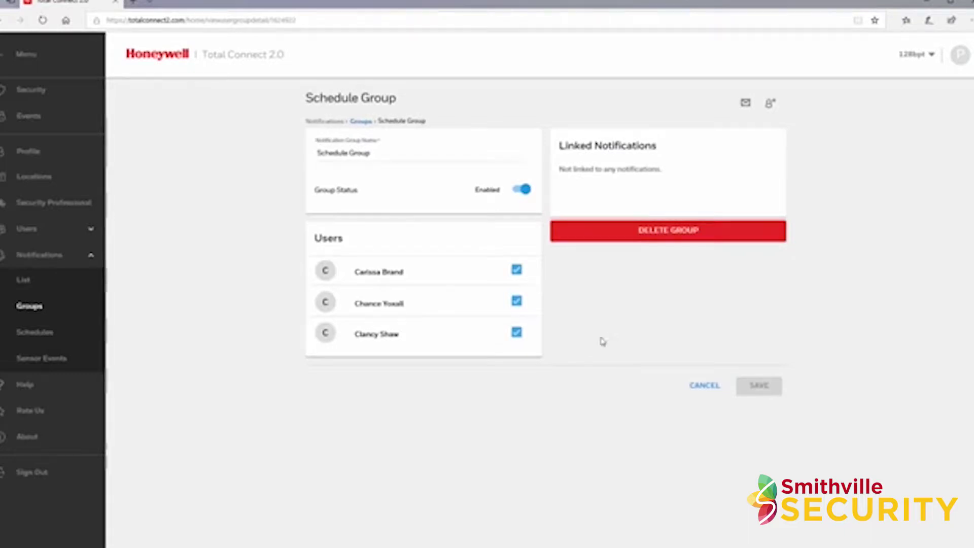
pyautogui.click(44, 284)
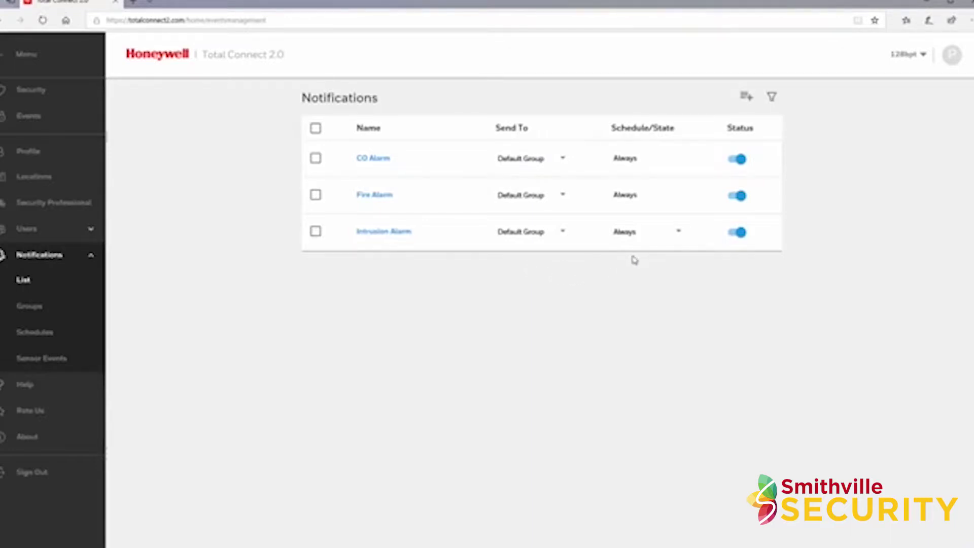
# Keep Intrusion Alarm on Always with its status toggled off and back on, then add a notification.
pyautogui.click(678, 238)
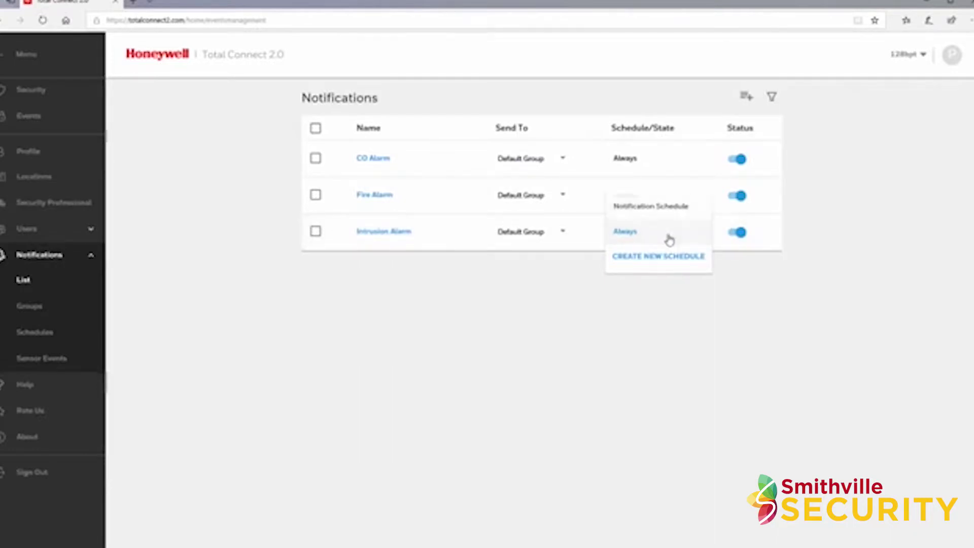
pyautogui.click(668, 237)
pyautogui.click(738, 235)
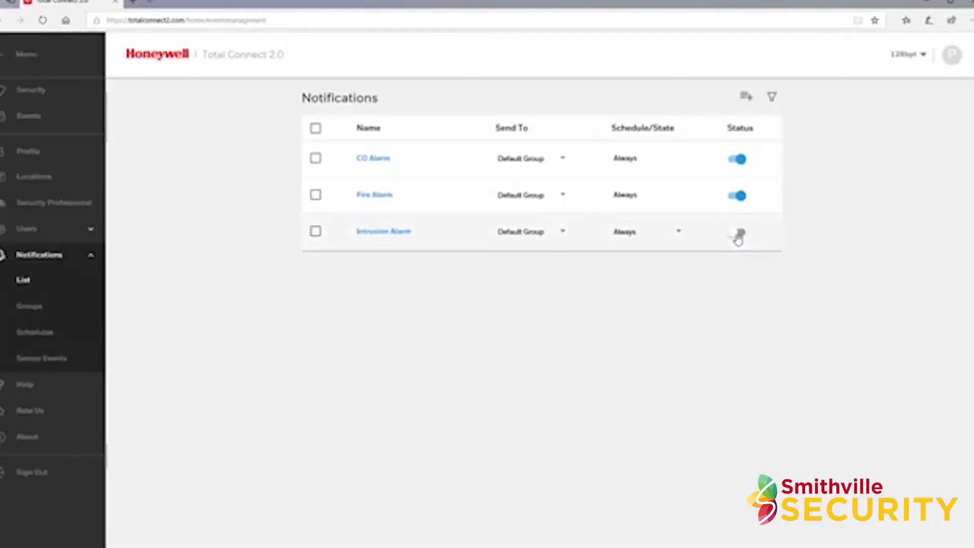
pyautogui.click(737, 235)
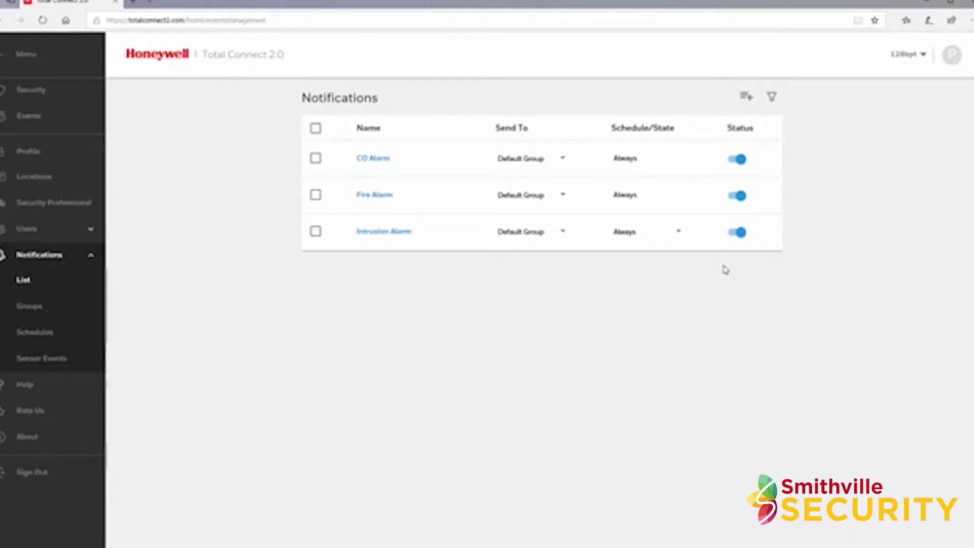
pyautogui.click(743, 98)
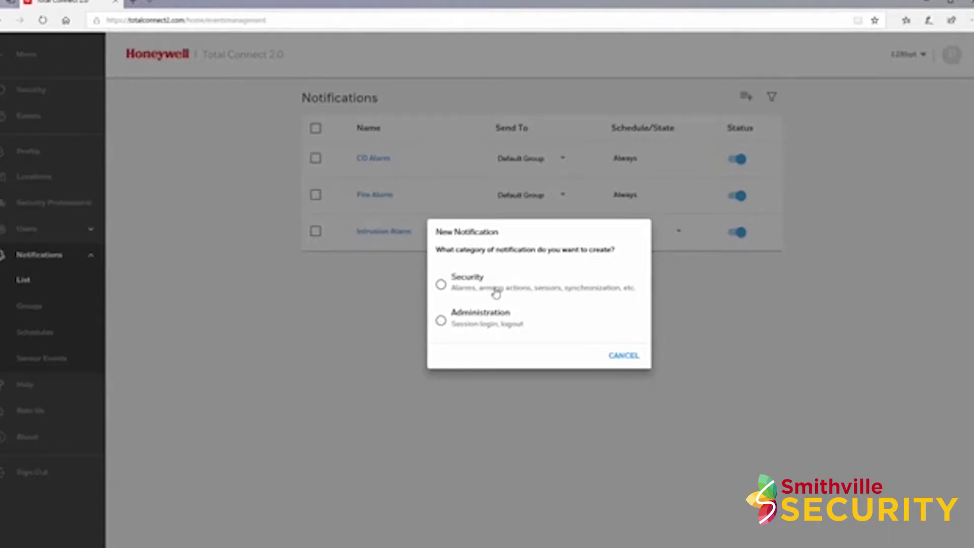
# Choose Security, then Arming, as the new notification's type.
pyautogui.click(440, 285)
pyautogui.scroll(-3, 651, 358)
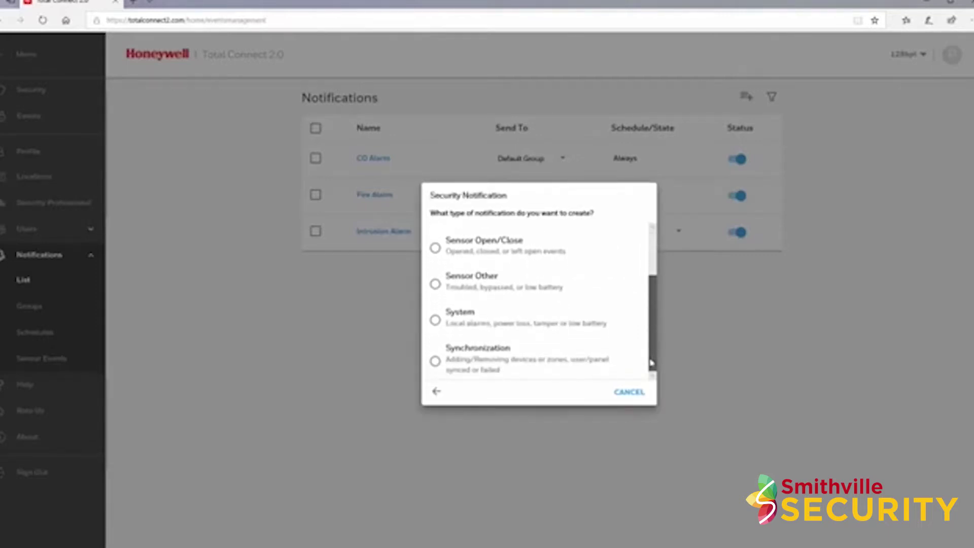
pyautogui.scroll(3, 651, 358)
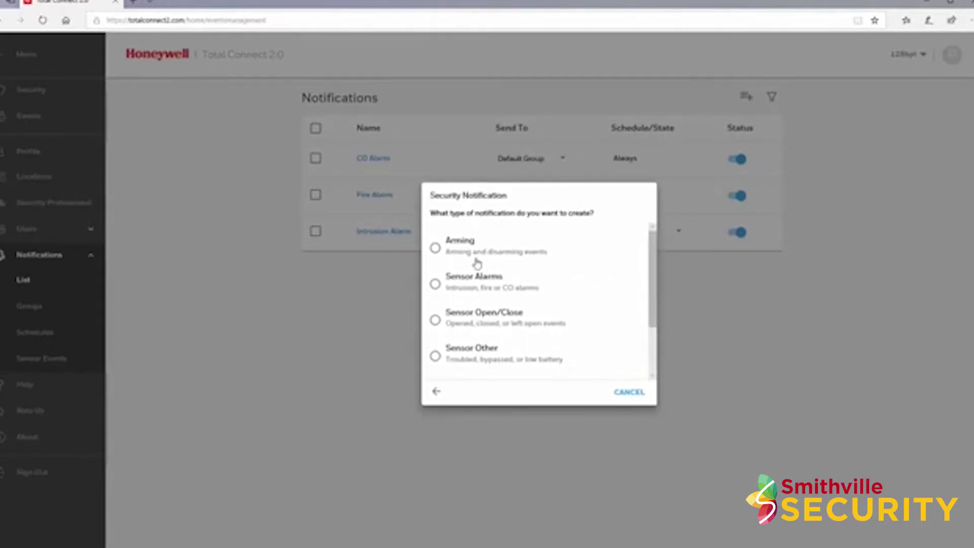
pyautogui.click(435, 247)
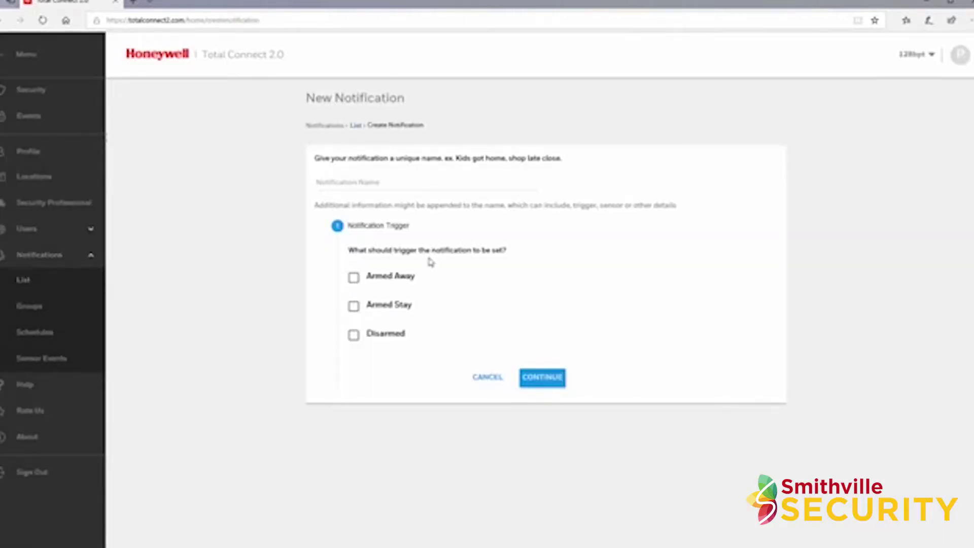
# Name it 'Arming Status', trigger on Armed Away, Armed Stay and Disarmed, for all partitions.
pyautogui.click(353, 279)
pyautogui.click(353, 306)
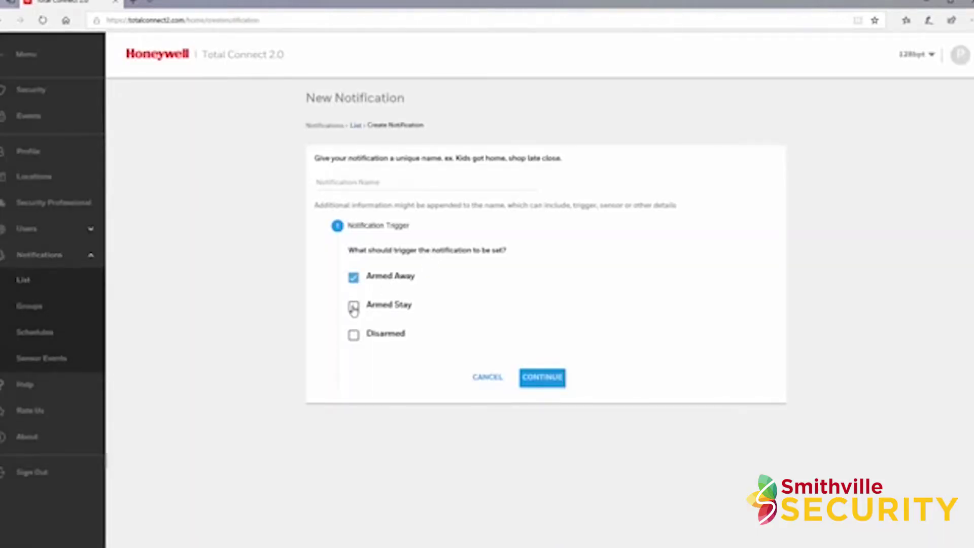
pyautogui.click(354, 335)
pyautogui.click(353, 184)
pyautogui.write('Arming Status')
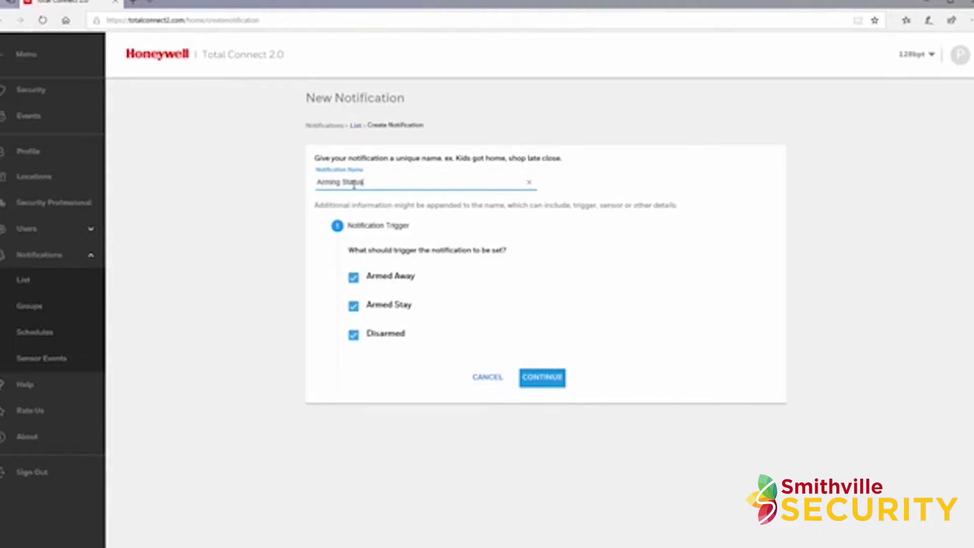
pyautogui.click(538, 382)
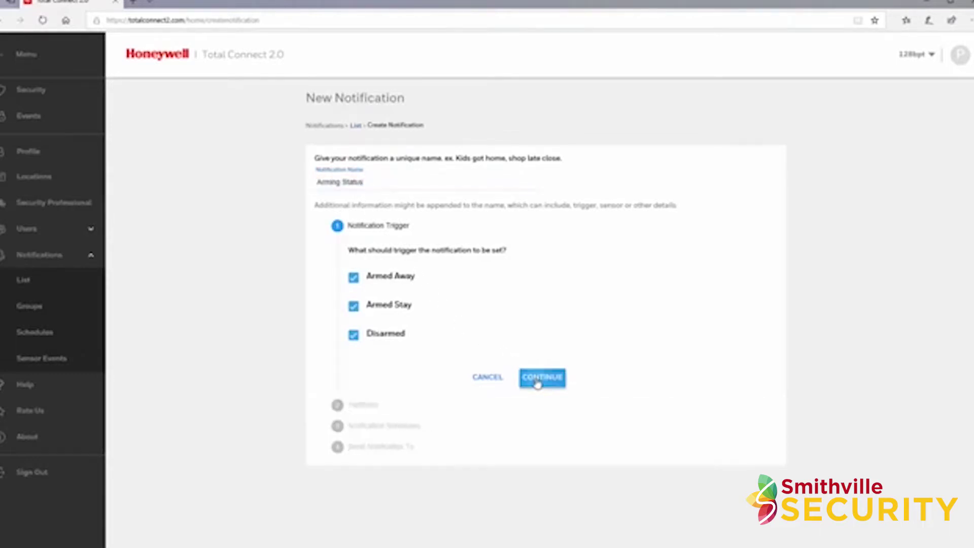
pyautogui.scroll(-2, 537, 383)
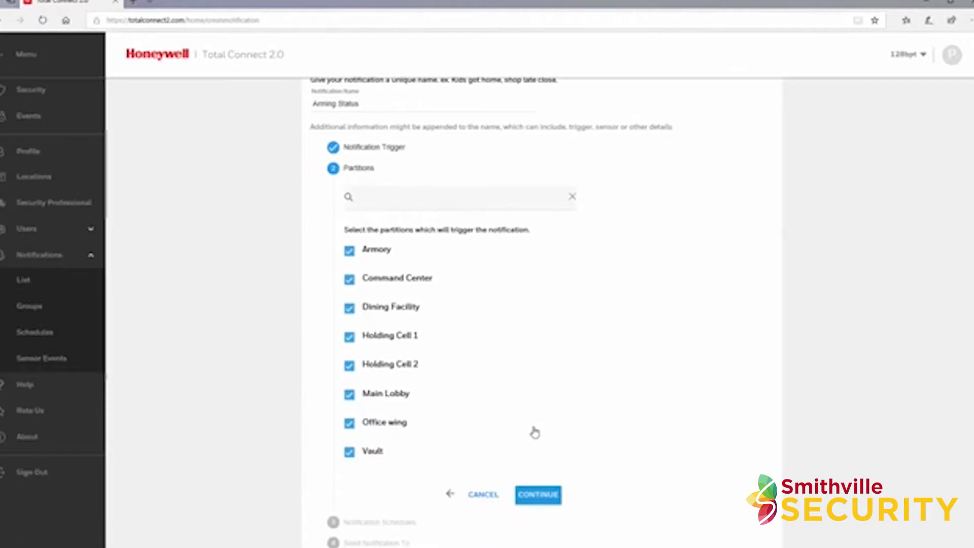
pyautogui.click(537, 494)
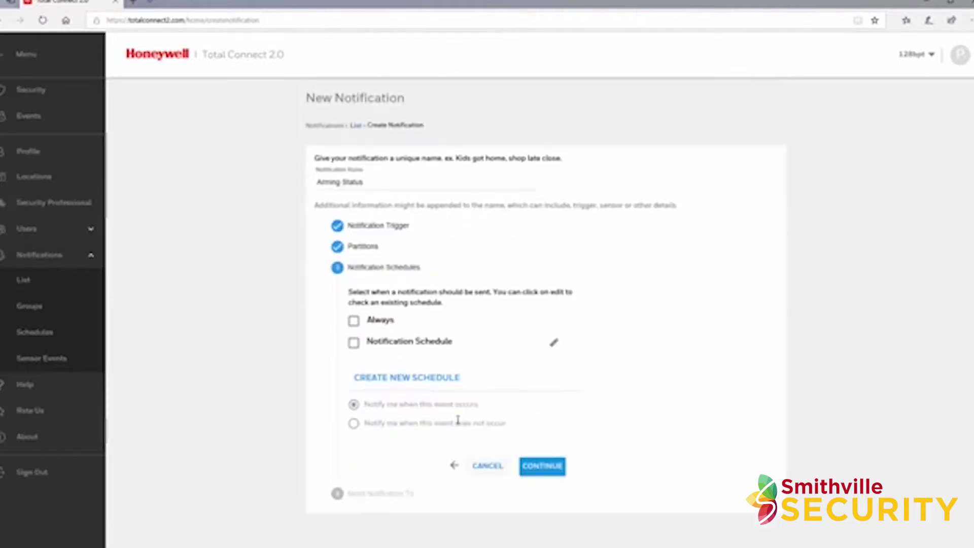
# Keep the Arming Status schedule on Always rather than Notification Schedule, and continue.
pyautogui.click(354, 323)
pyautogui.click(354, 343)
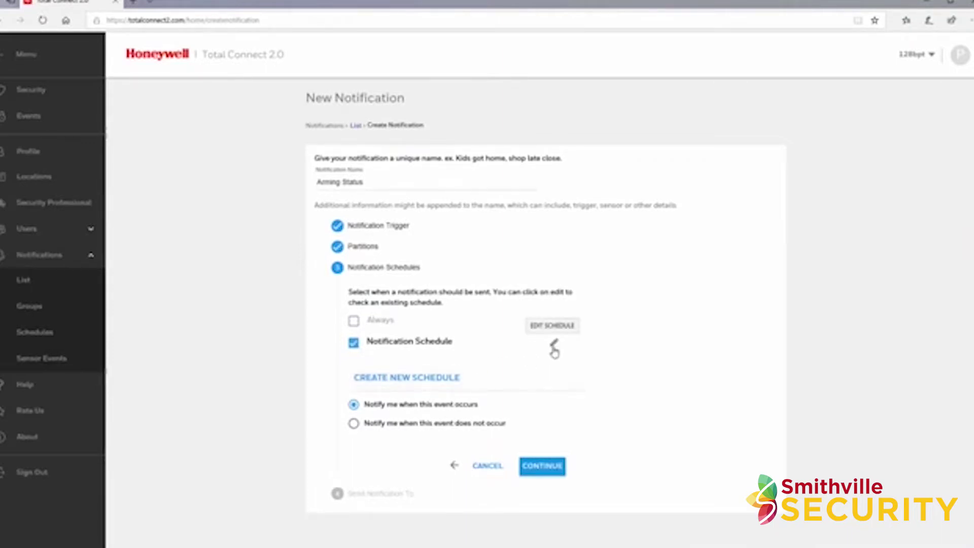
pyautogui.click(354, 322)
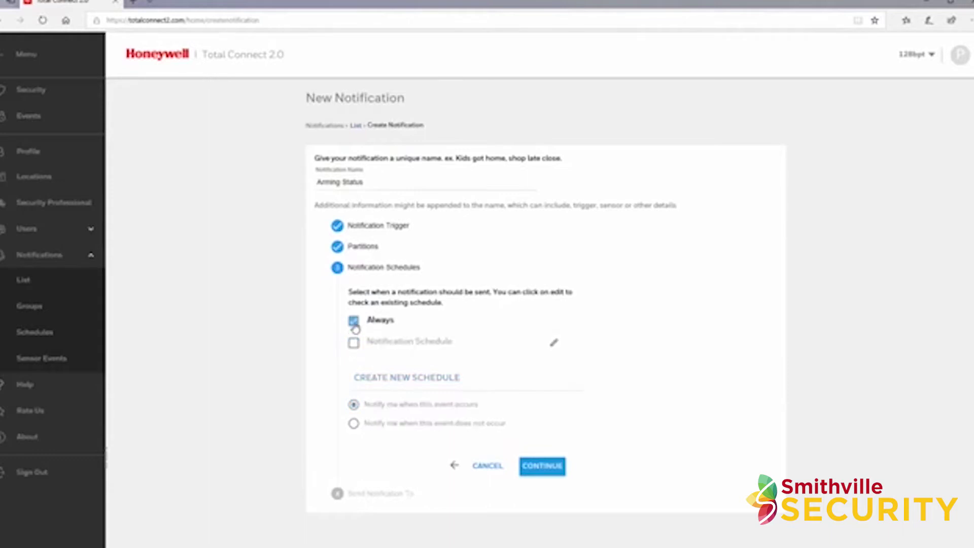
pyautogui.click(537, 469)
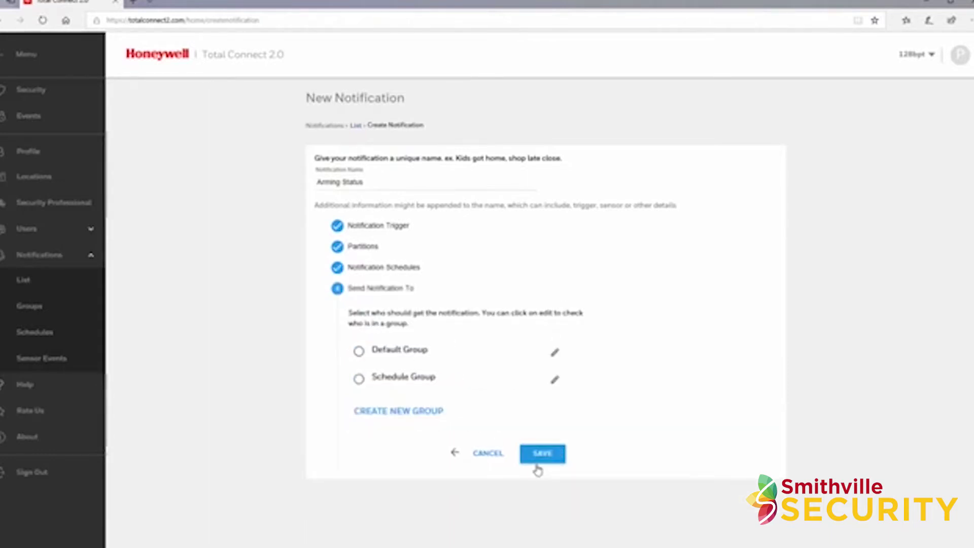
# Send Arming Status to the Default Group and save it, confirming with Yes.
pyautogui.click(358, 351)
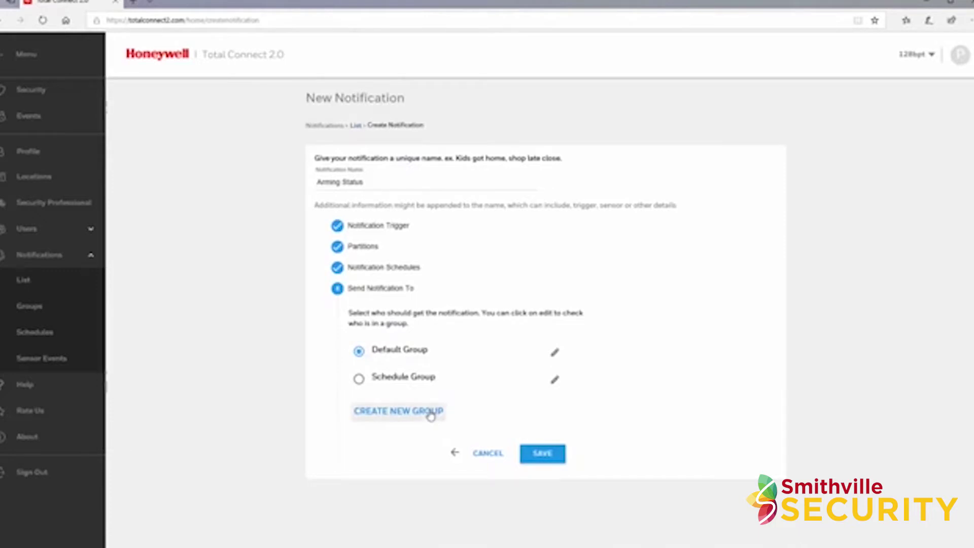
pyautogui.click(529, 453)
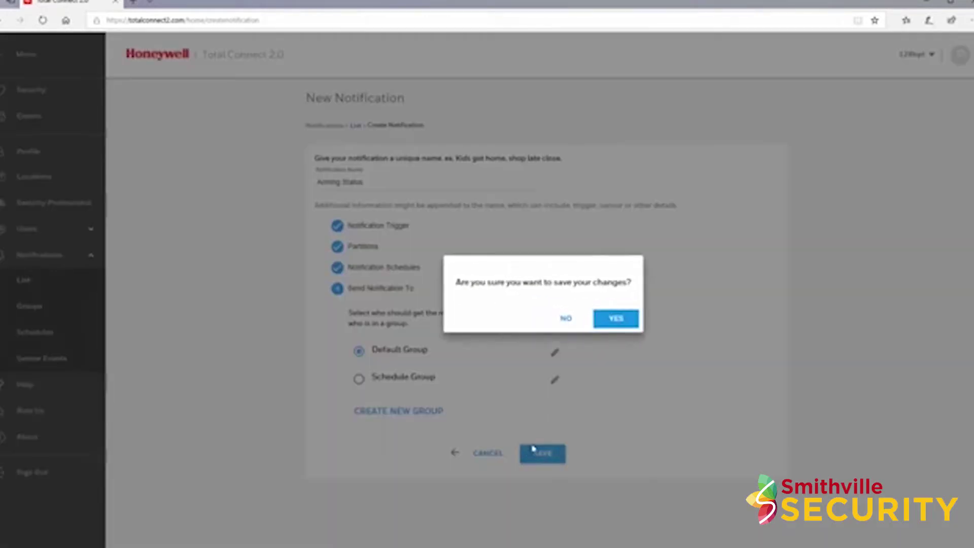
pyautogui.click(612, 325)
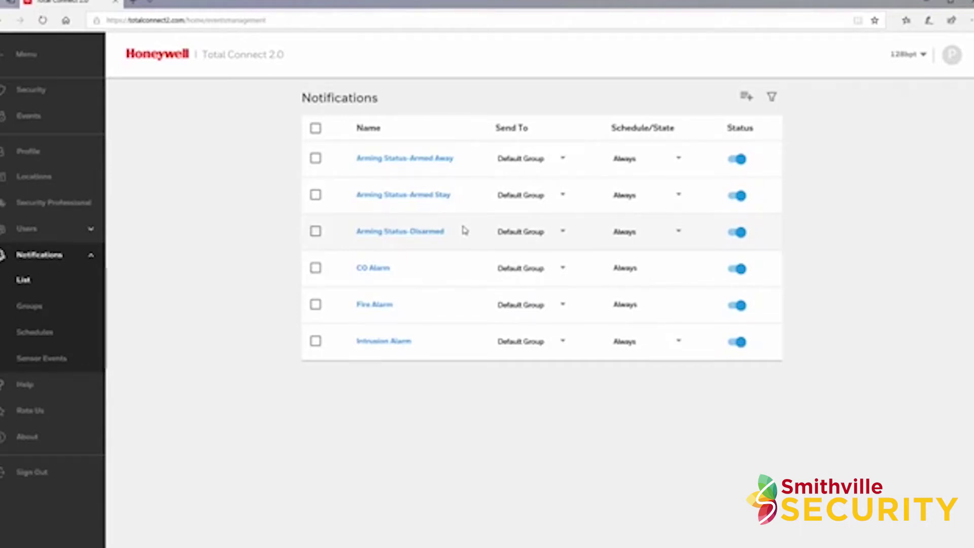
pyautogui.click(437, 233)
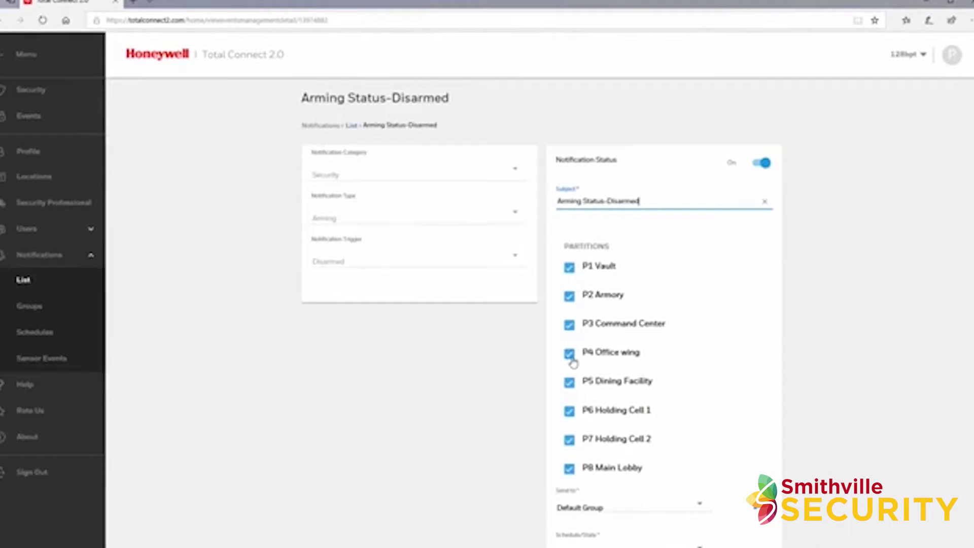
pyautogui.scroll(-2, 568, 465)
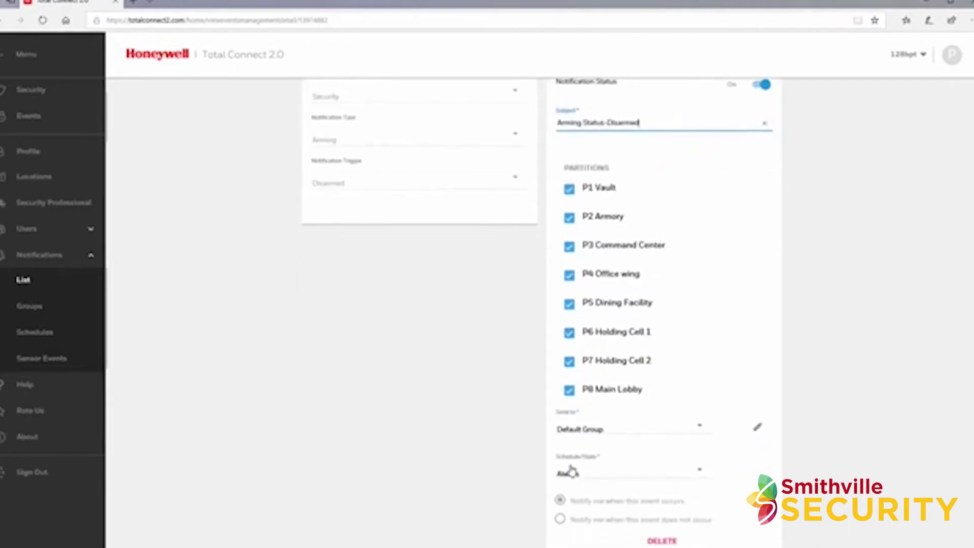
pyautogui.click(700, 434)
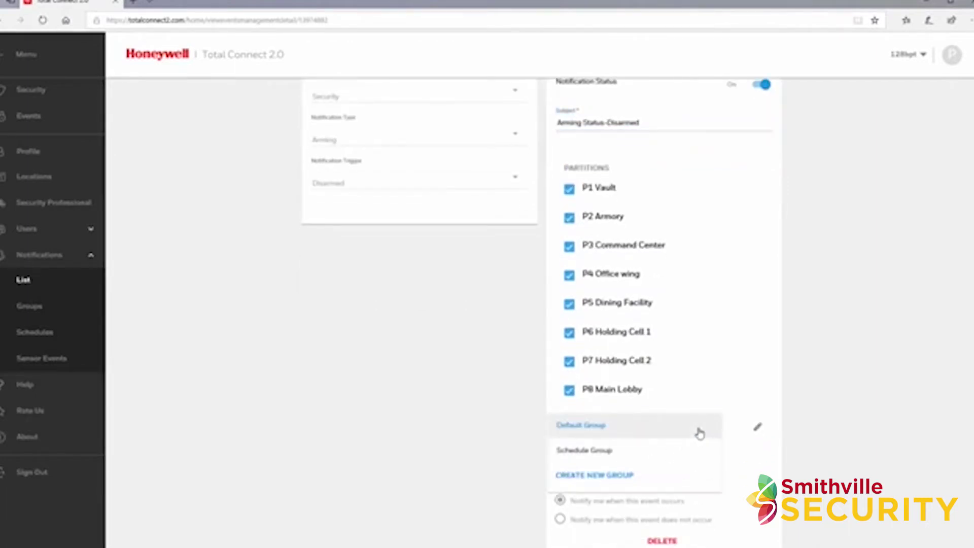
pyautogui.click(700, 432)
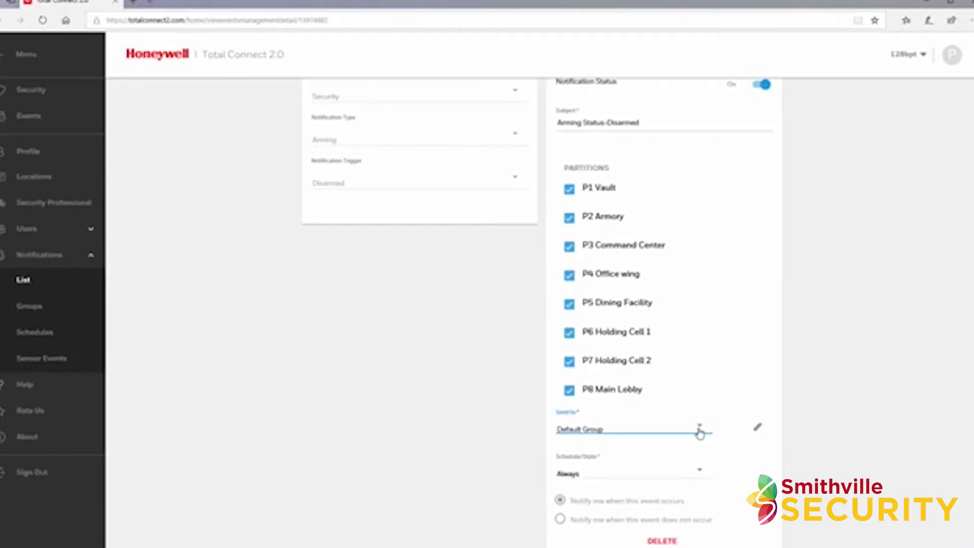
pyautogui.scroll(-2, 699, 433)
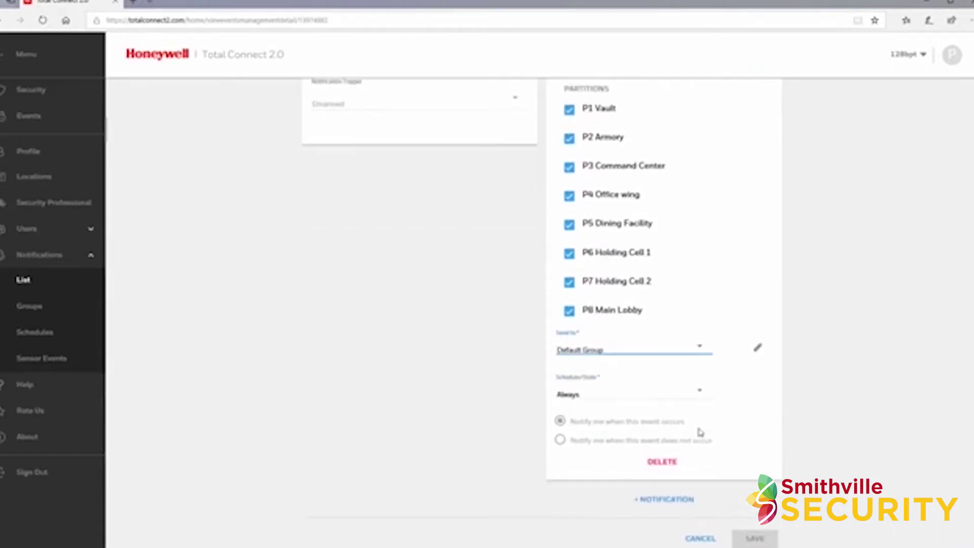
pyautogui.click(699, 530)
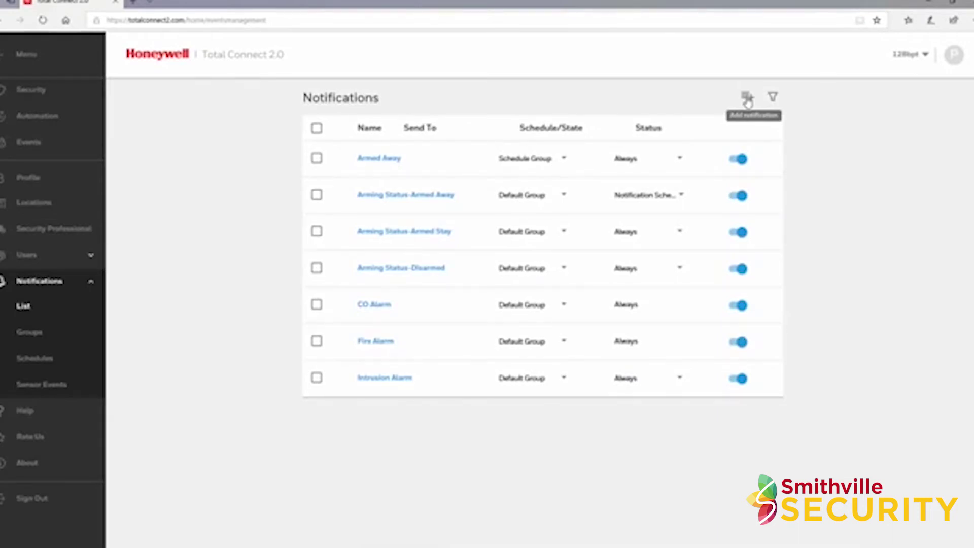
# Add a new Security notification of type Sensor Open/Close.
pyautogui.click(748, 100)
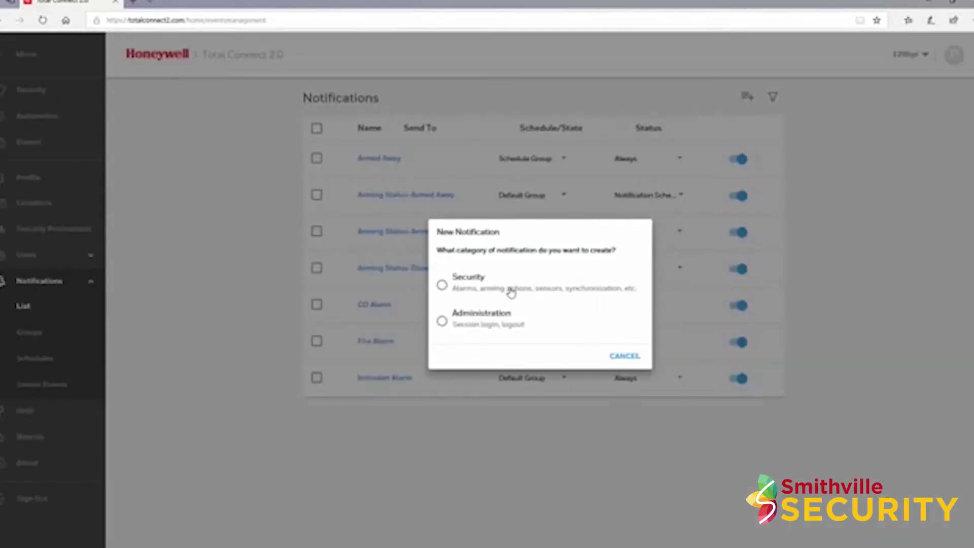
pyautogui.click(442, 286)
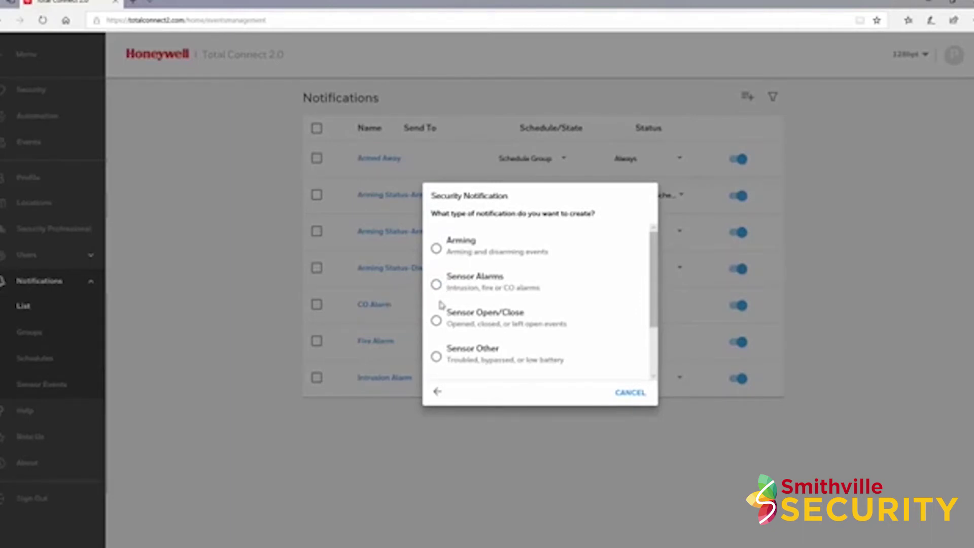
pyautogui.click(436, 321)
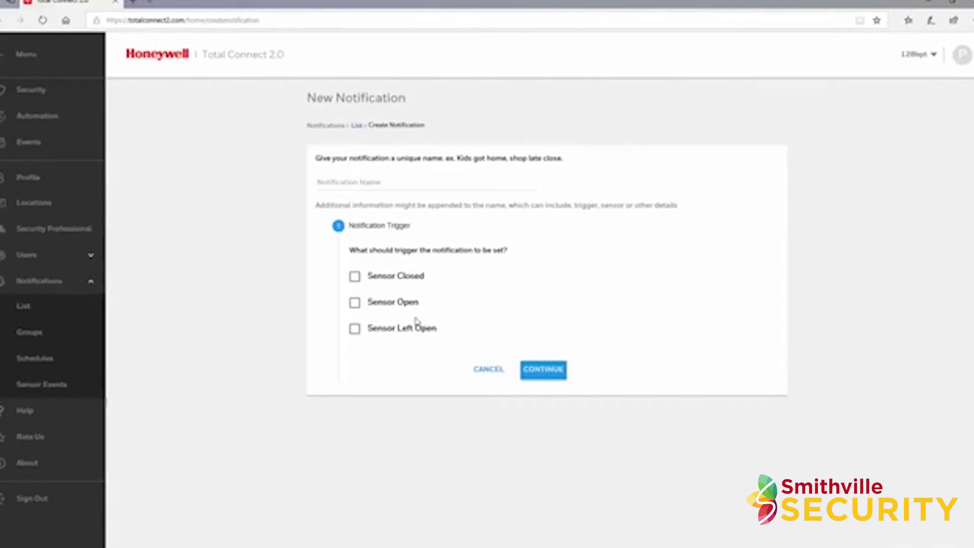
# Name it 'Door Left Open', trigger after 3 minutes left open, and raise cooling 5 degrees.
pyautogui.click(345, 183)
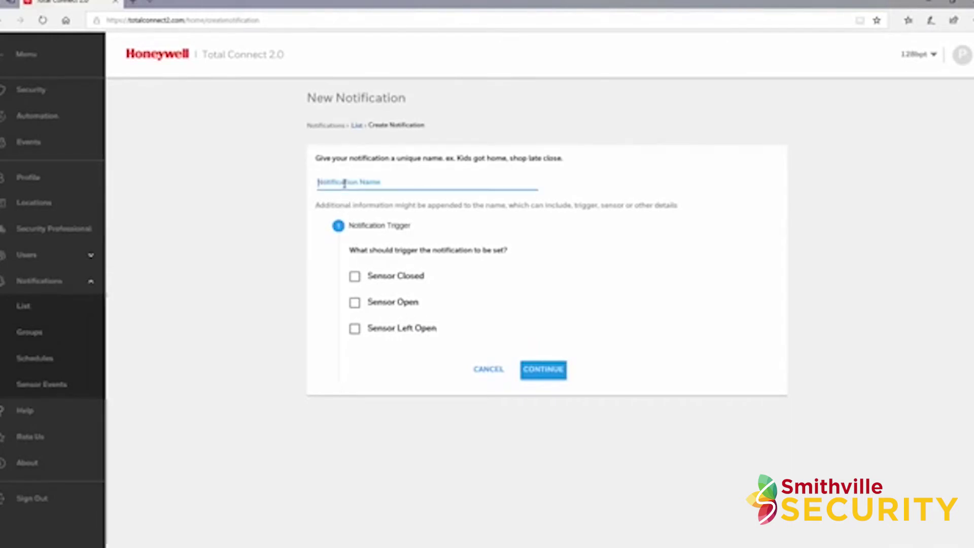
pyautogui.write('Door Left Open')
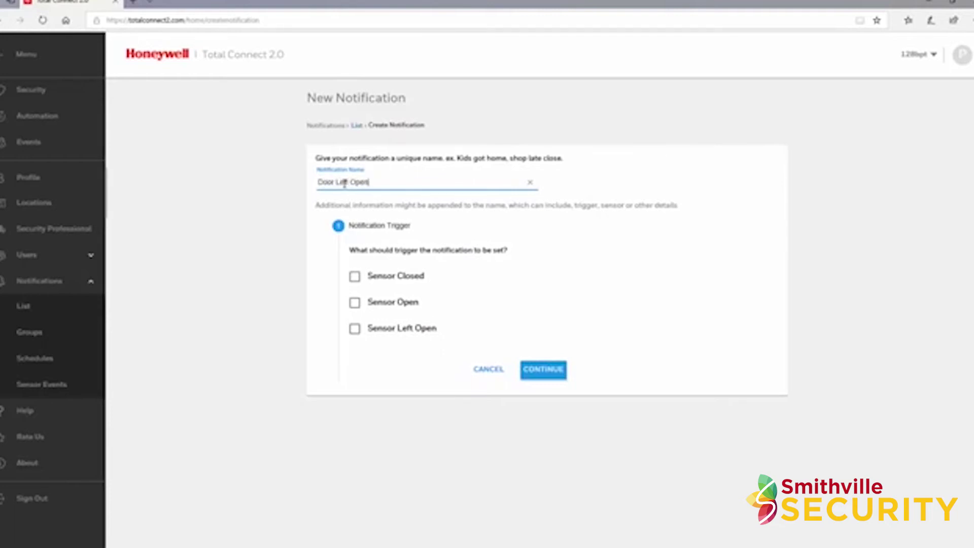
pyautogui.click(355, 328)
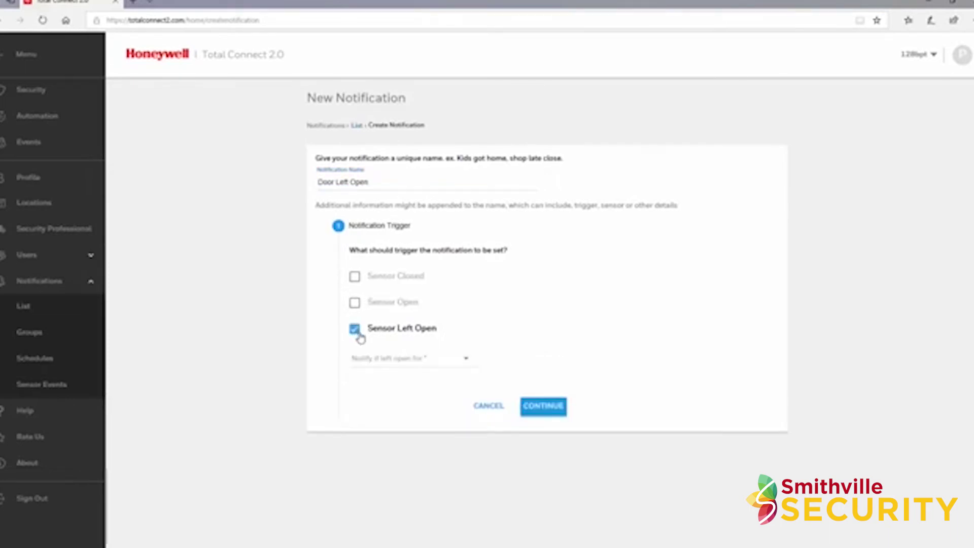
pyautogui.click(463, 363)
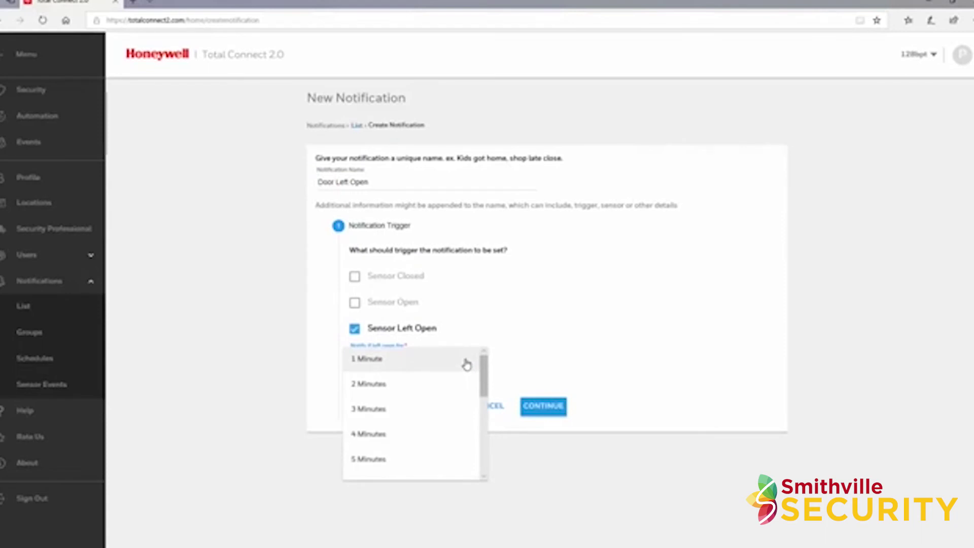
pyautogui.click(447, 409)
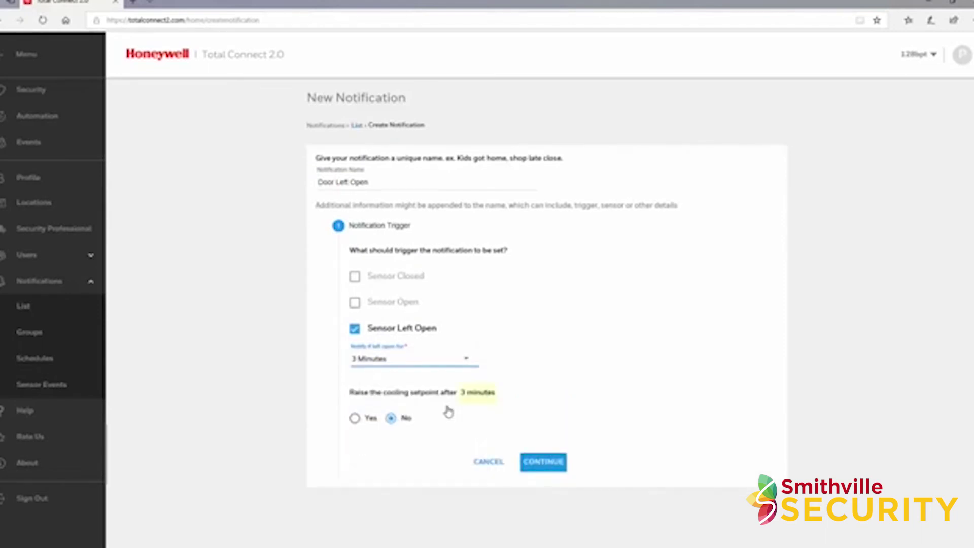
pyautogui.click(354, 421)
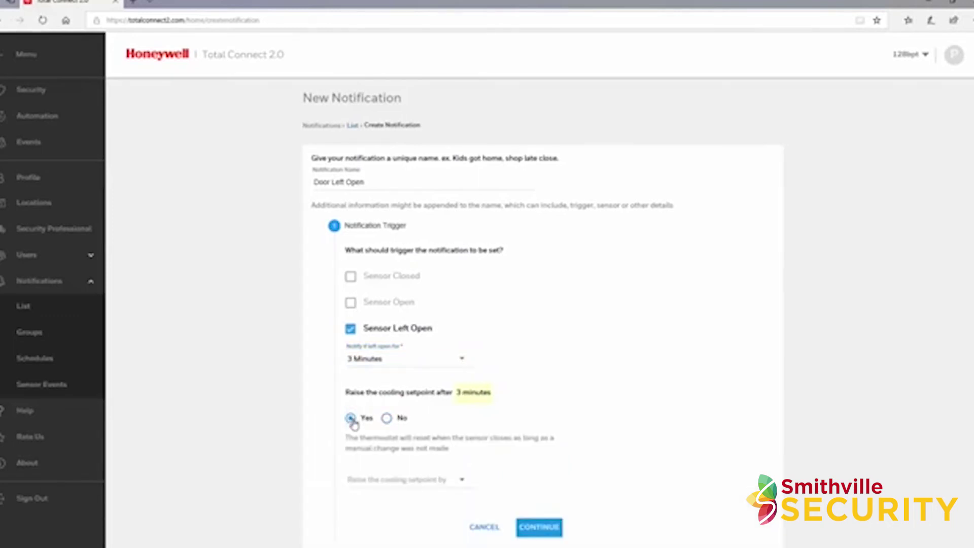
pyautogui.click(461, 484)
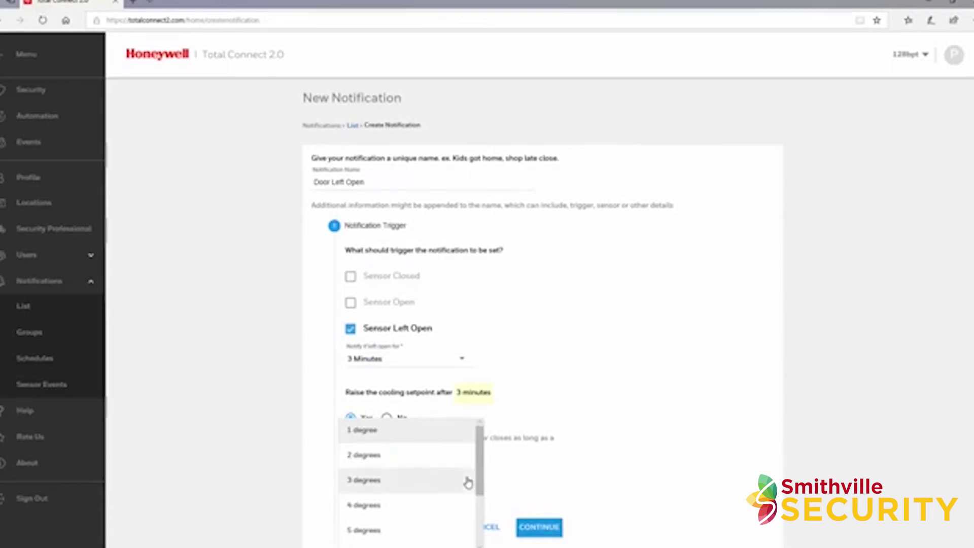
pyautogui.click(447, 532)
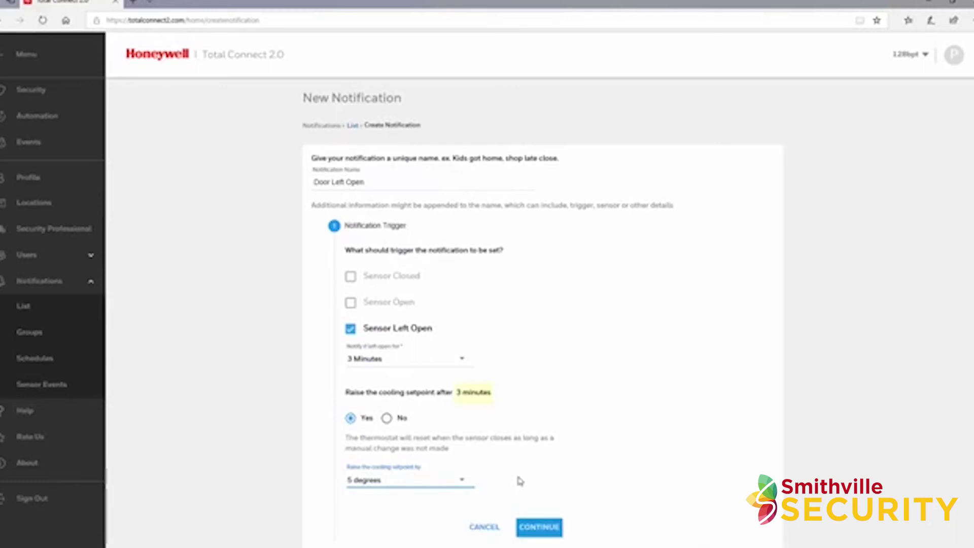
pyautogui.click(537, 526)
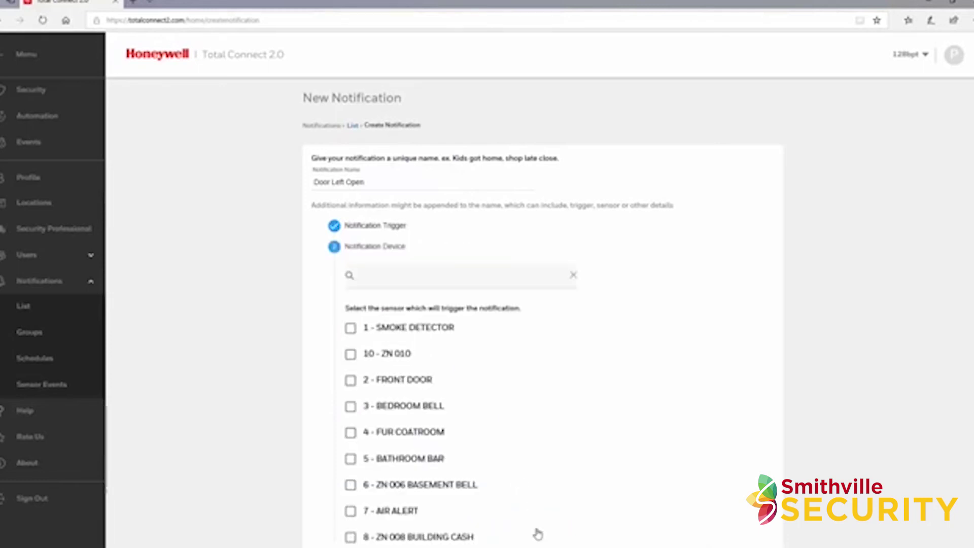
# Trigger the Door Left Open notification from sensor 2 - FRONT DOOR, Always, to the Default Group, and save it.
pyautogui.click(352, 381)
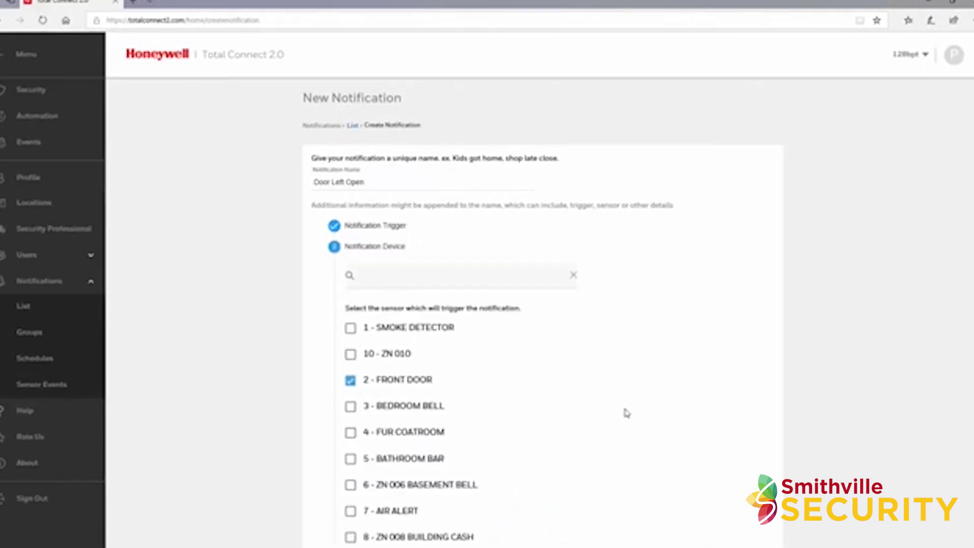
pyautogui.scroll(-3, 627, 414)
pyautogui.click(547, 458)
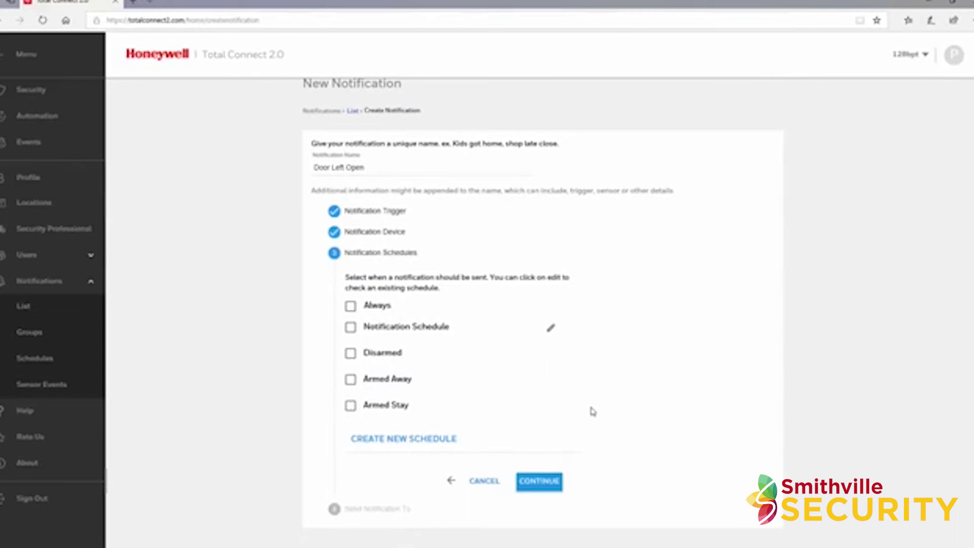
pyautogui.click(350, 305)
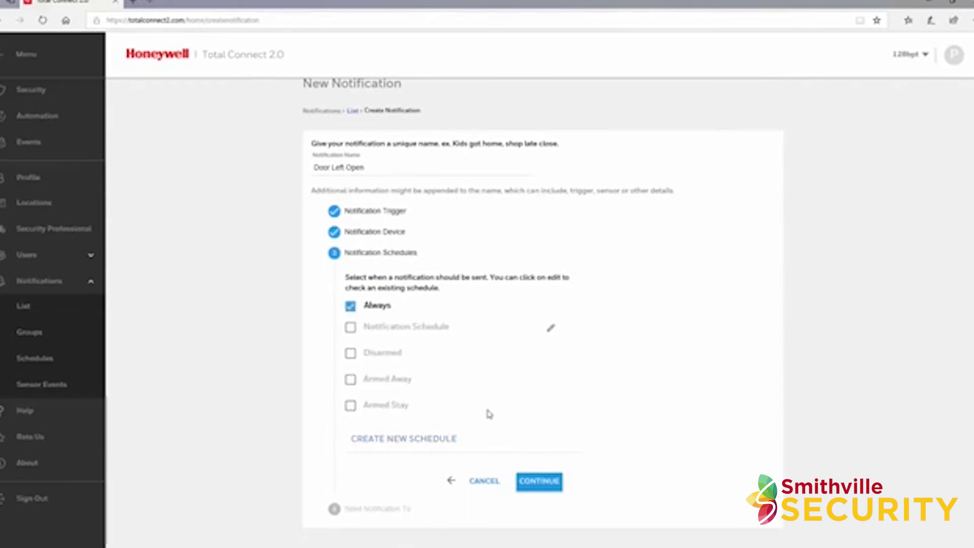
pyautogui.click(540, 484)
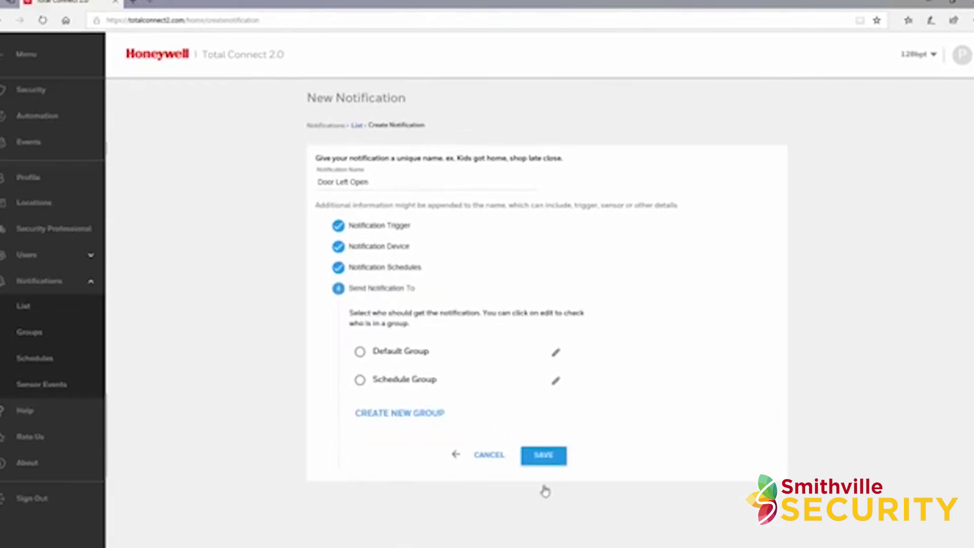
pyautogui.click(359, 351)
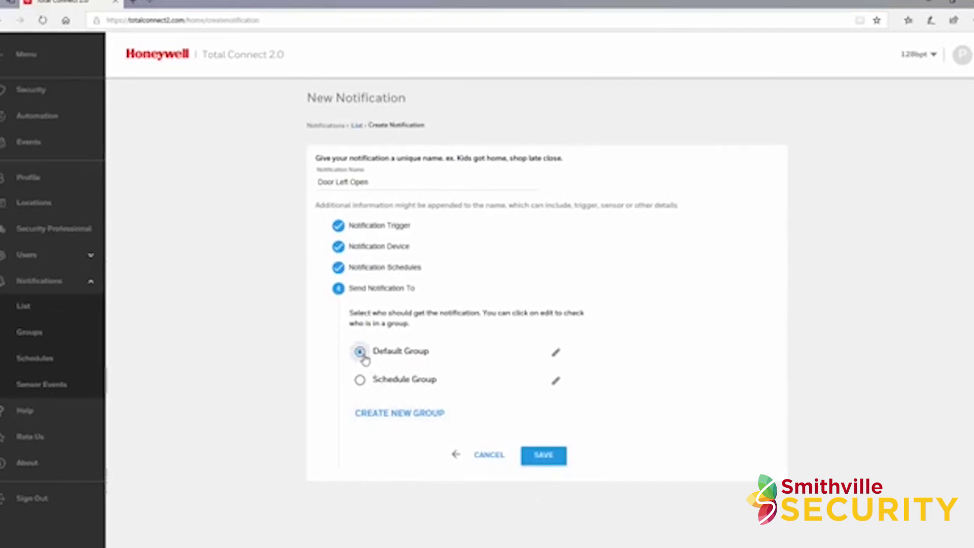
pyautogui.click(557, 458)
pyautogui.click(617, 318)
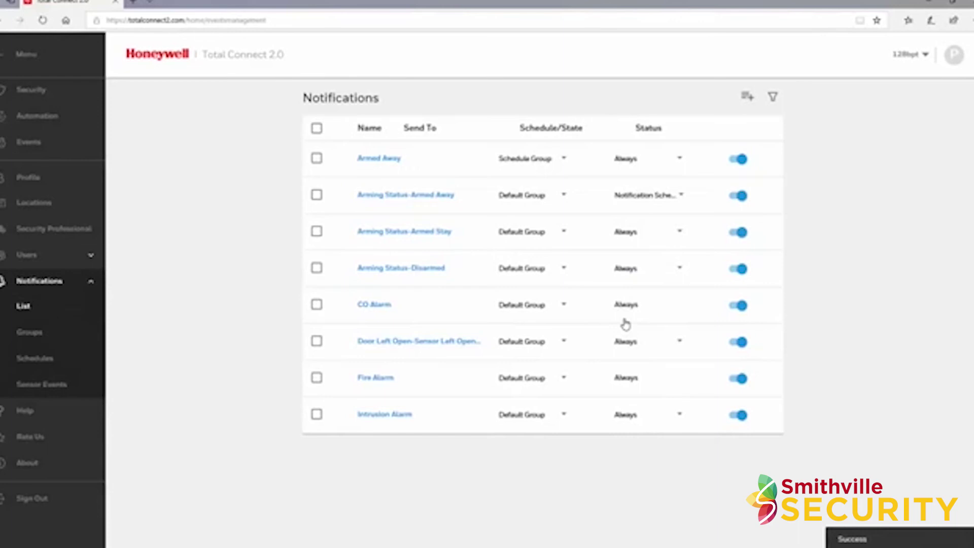